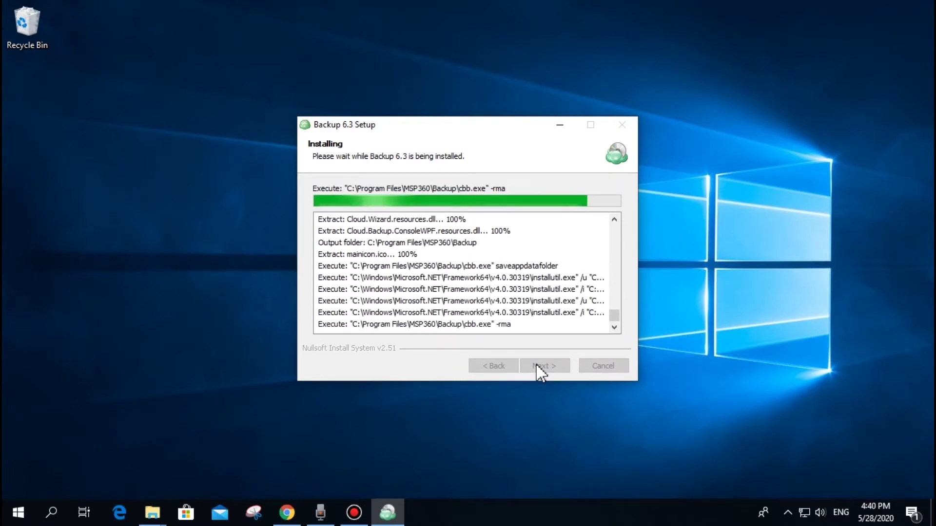
# Finish the agent setup, dismiss the invalid sign-in error, and return to the web console.
pyautogui.click(540, 370)
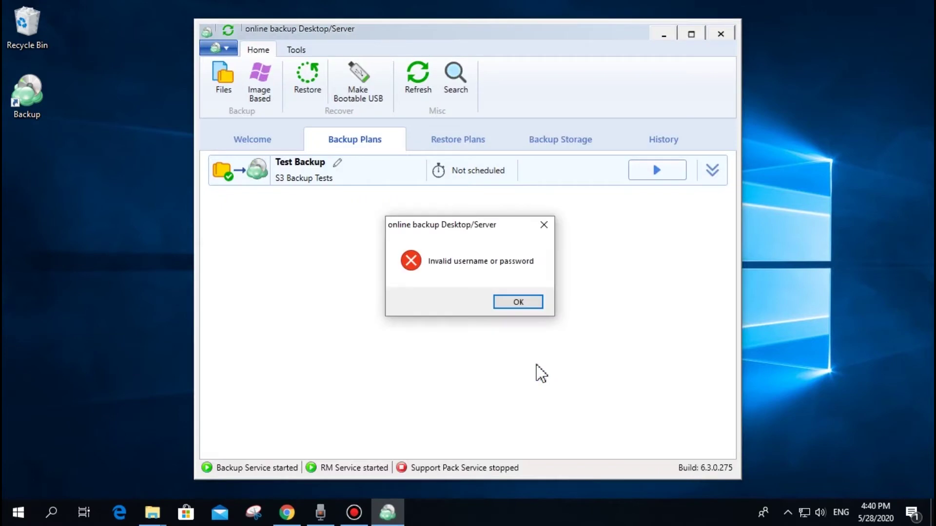
pyautogui.click(523, 304)
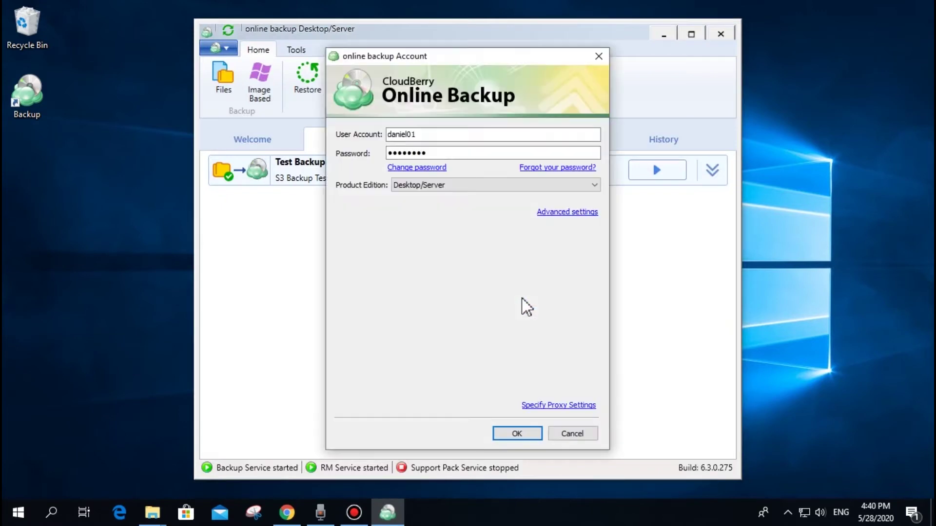
pyautogui.click(289, 513)
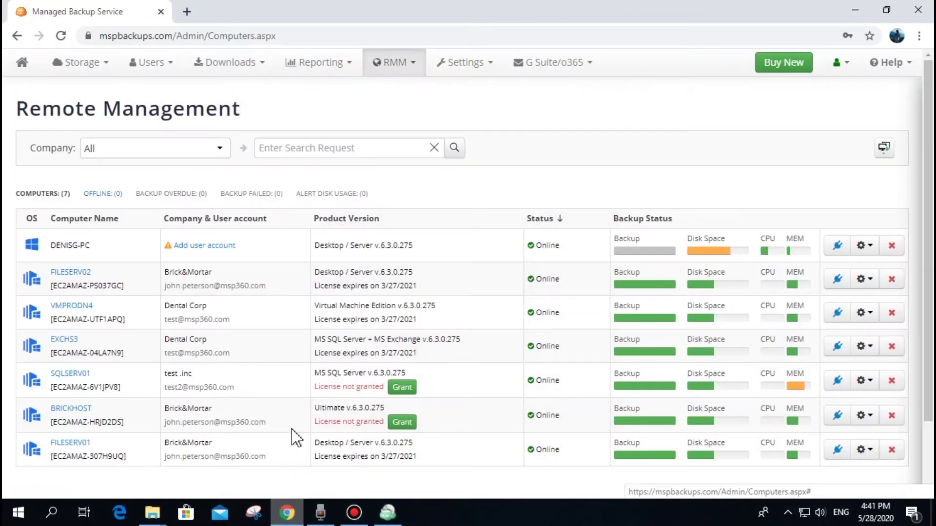
# Open the Add user account dialog for DENISG-PC and close it without saving.
pyautogui.click(414, 65)
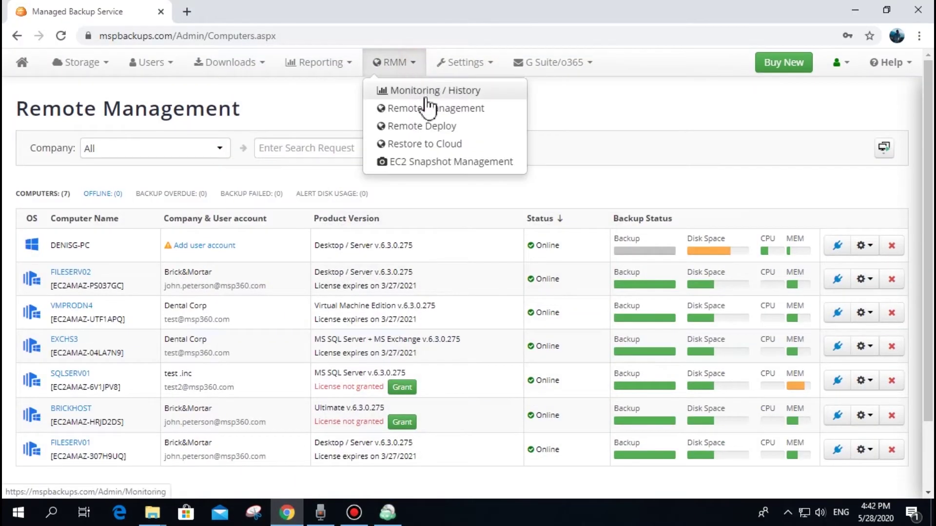
pyautogui.click(406, 71)
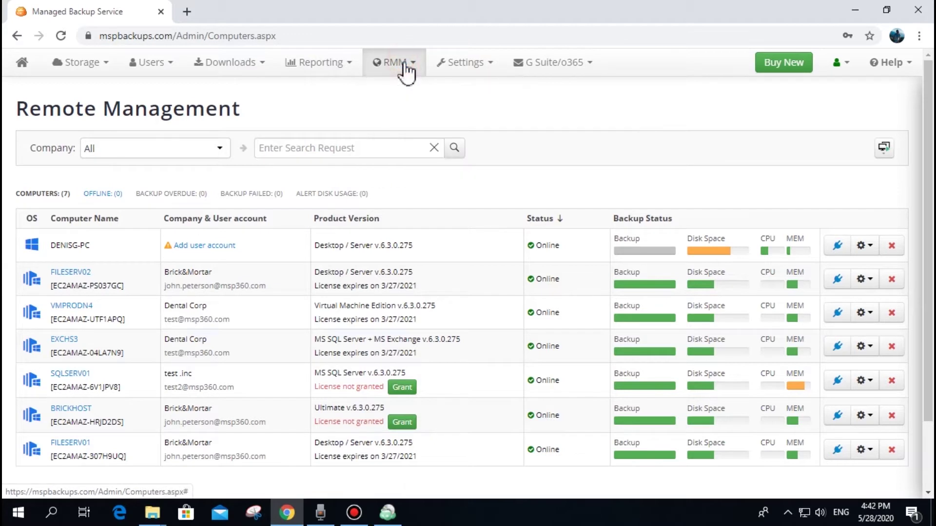
pyautogui.moveTo(50, 245); pyautogui.dragTo(99, 247)
pyautogui.click(106, 247)
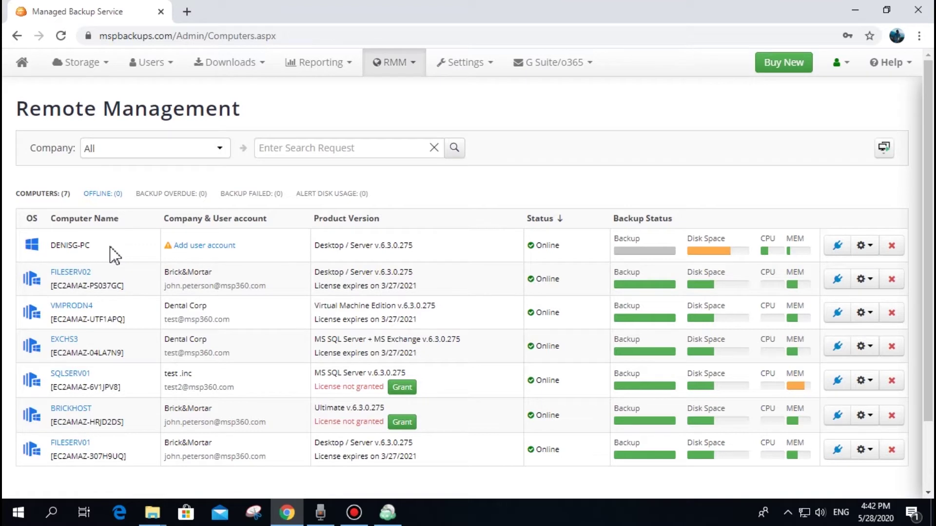
pyautogui.click(181, 246)
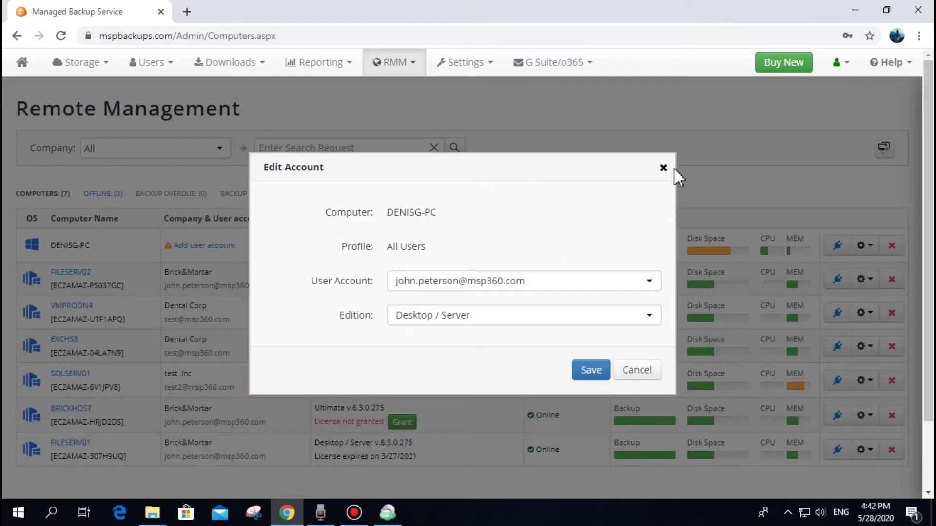
pyautogui.click(663, 168)
# Clear the user account and password fields in the backup agent's sign-in dialog.
pyautogui.click(853, 11)
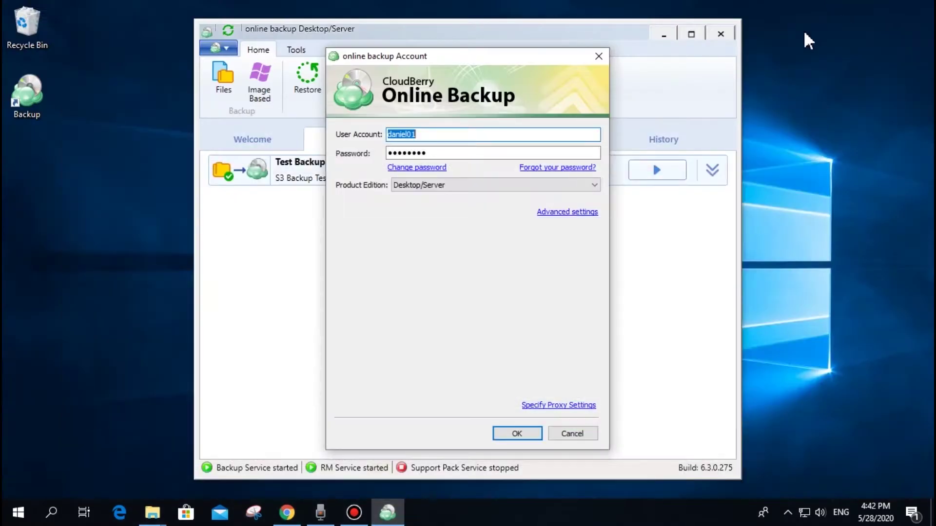
pyautogui.click(441, 134)
pyautogui.doubleClick(441, 134)
pyautogui.press('BackSpace')
pyautogui.doubleClick(440, 153)
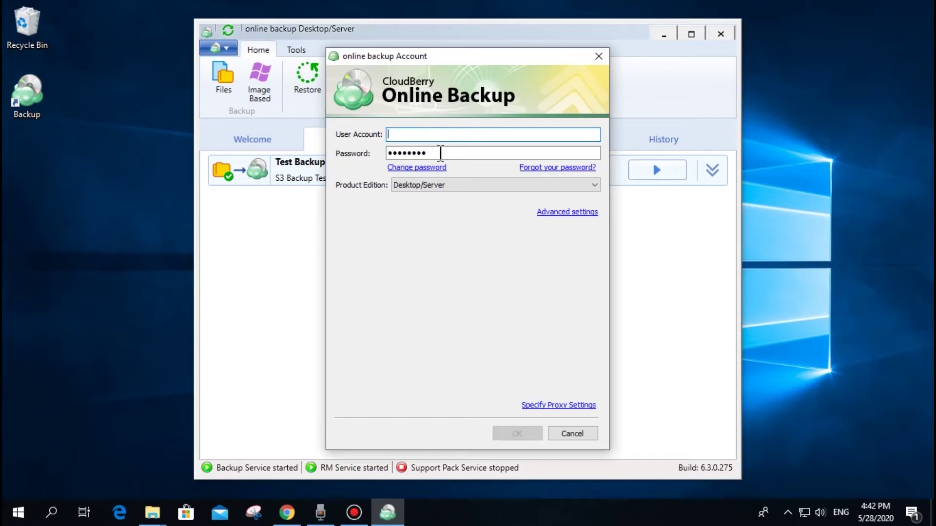
pyautogui.press('BackSpace')
pyautogui.hotkey('ctrl', 'v')
pyautogui.click(448, 136)
pyautogui.click(286, 511)
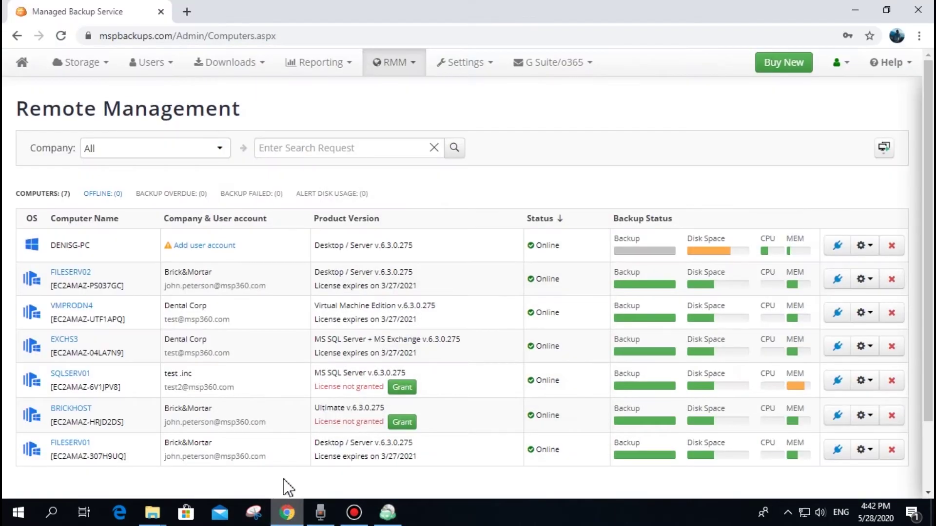
# Search the online help for 'command line interface' and open the Windows Command Line Interface article.
pyautogui.click(896, 69)
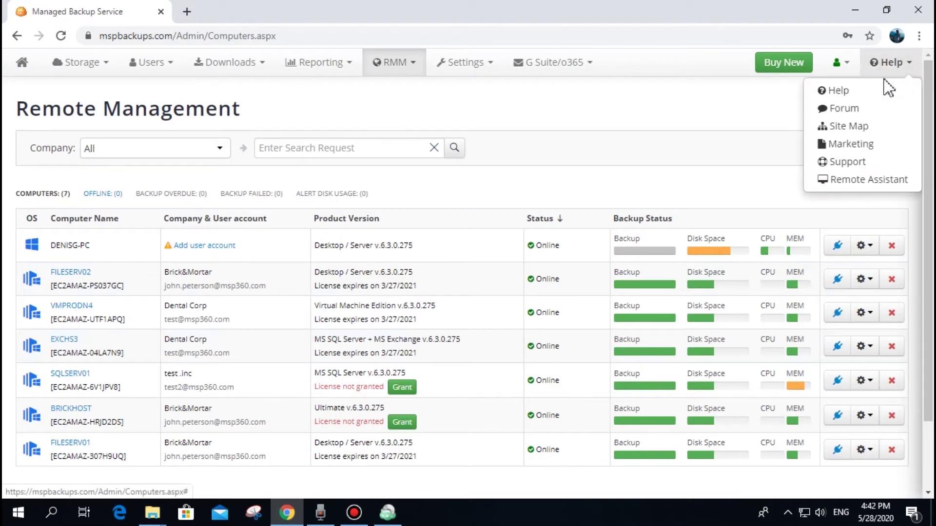
pyautogui.click(855, 92)
pyautogui.click(407, 109)
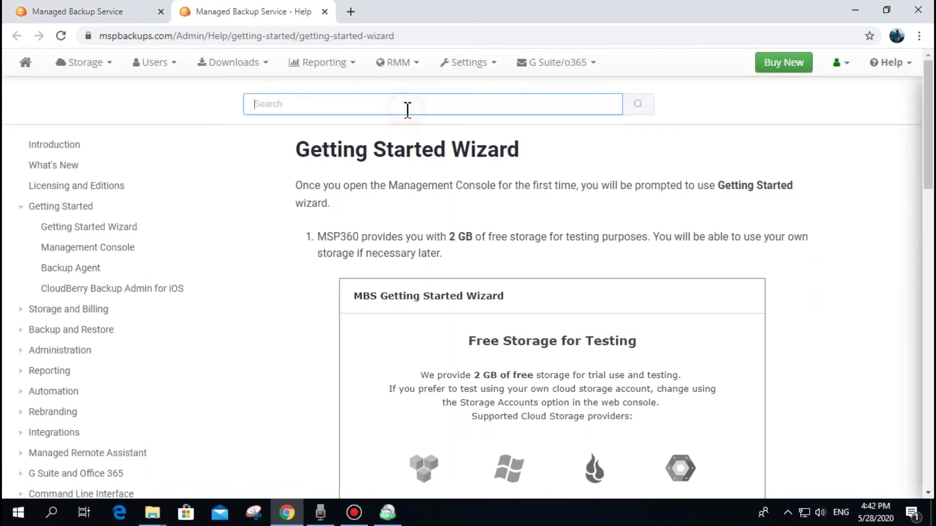
pyautogui.write('command line interface')
pyautogui.press('Return')
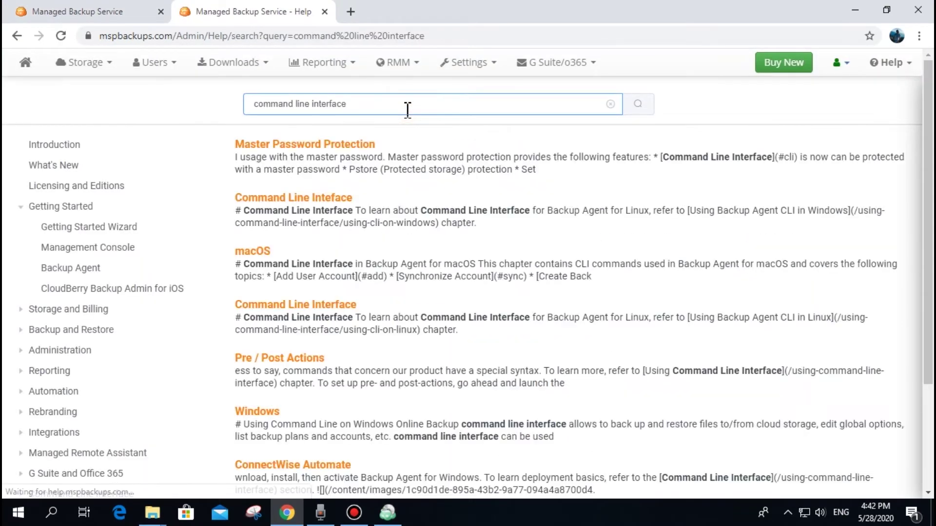
pyautogui.click(341, 197)
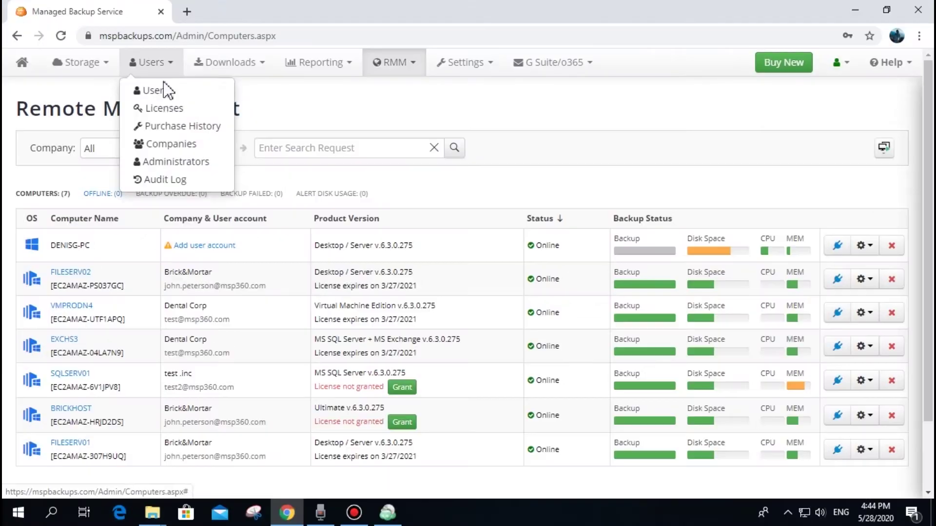
# Open the Brick&Mortar user's account details from the Users list and review its licenses.
pyautogui.click(165, 93)
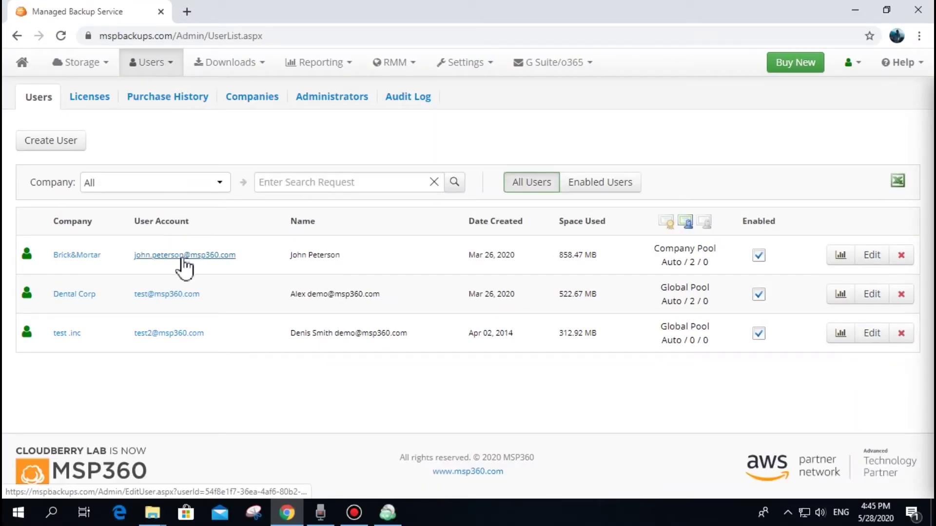
pyautogui.click(184, 259)
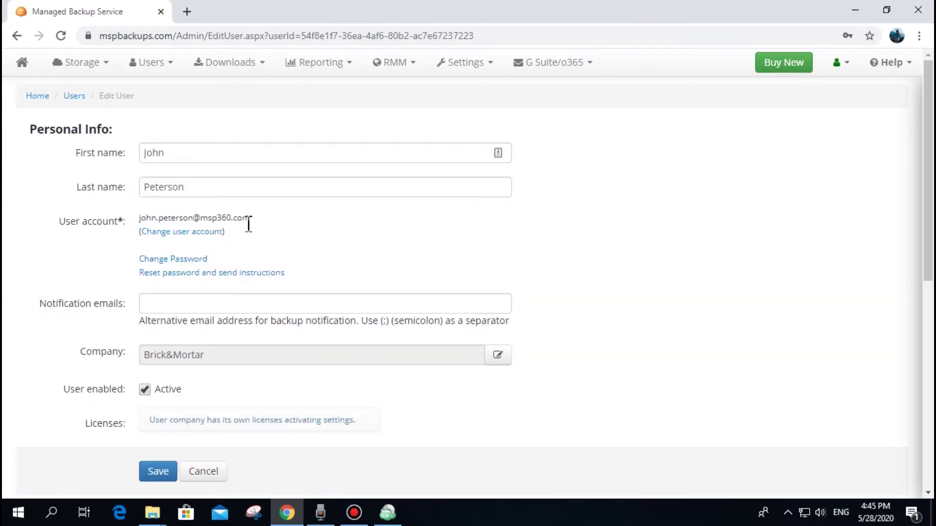
pyautogui.scroll(-6, 250, 258)
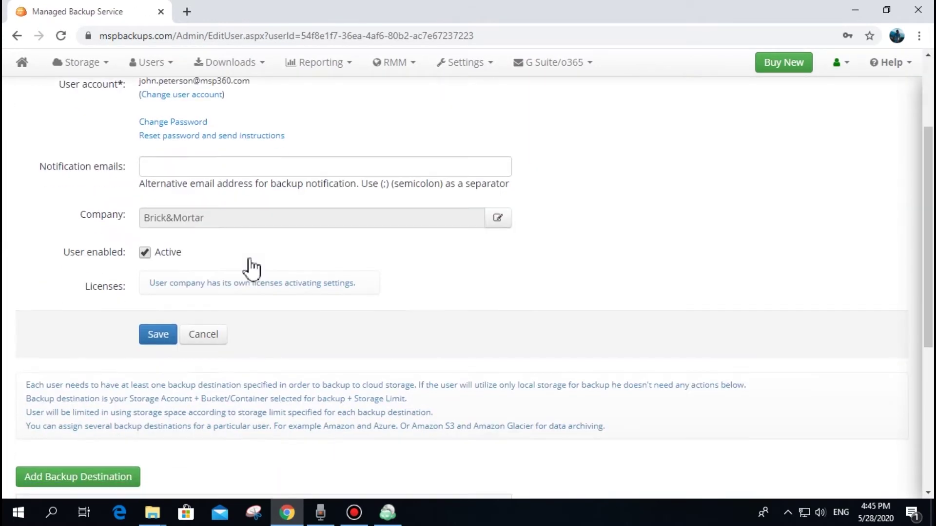
pyautogui.scroll(-2, 252, 268)
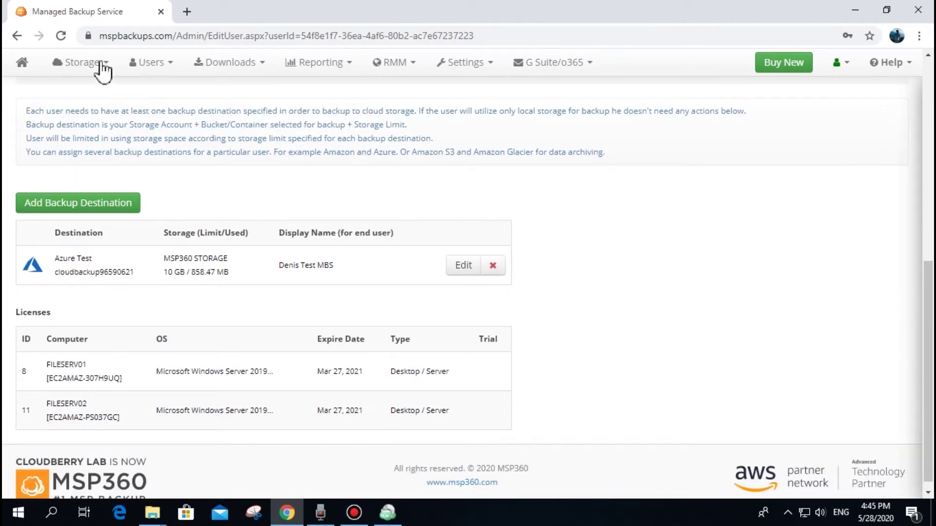
# Return to the Users list and start adding a new user.
pyautogui.click(150, 62)
pyautogui.click(146, 93)
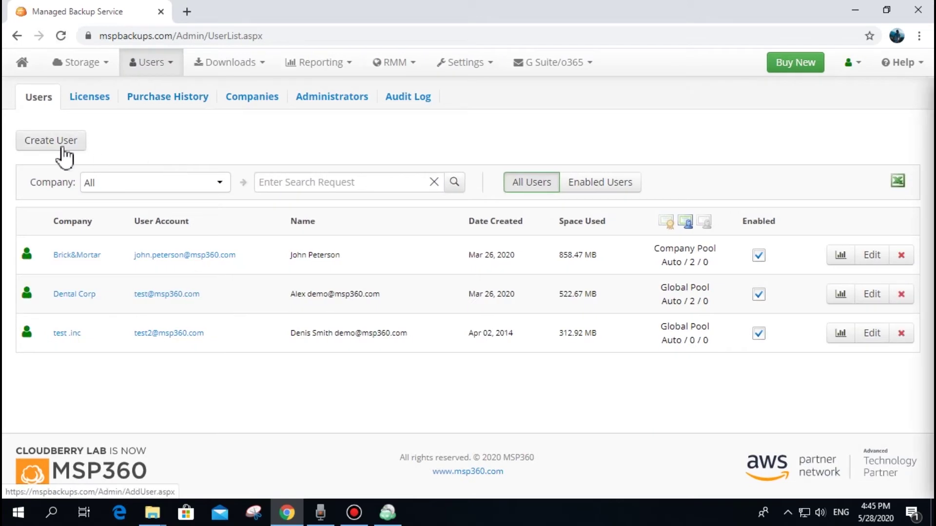
pyautogui.click(62, 148)
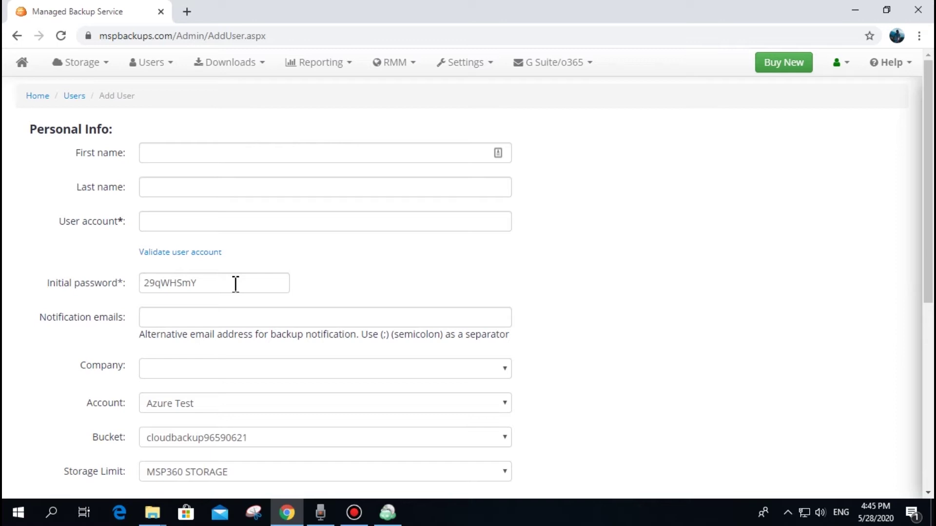
# Choose the Azure Test storage account, keeping bucket cloudbackup96590621 and the MSP360 STORAGE limit.
pyautogui.scroll(-3, 235, 284)
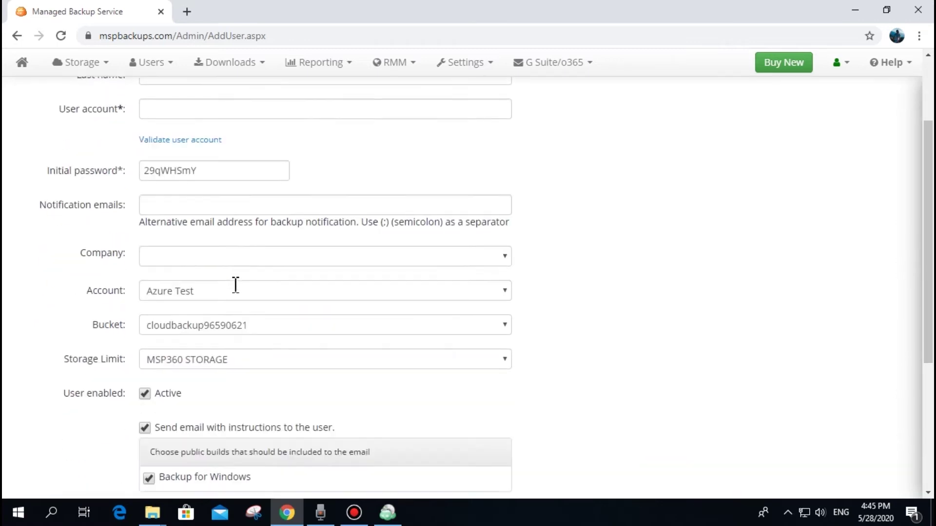
pyautogui.click(239, 266)
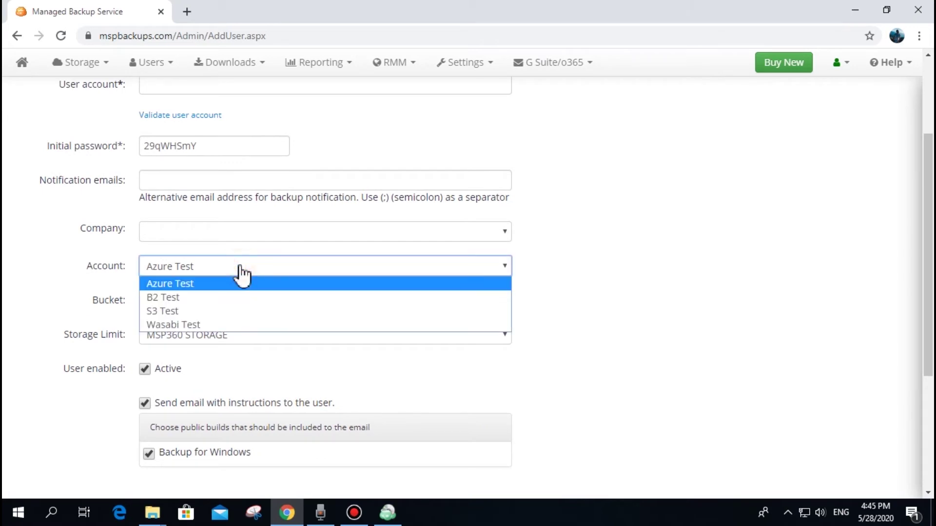
pyautogui.click(241, 283)
pyautogui.click(237, 300)
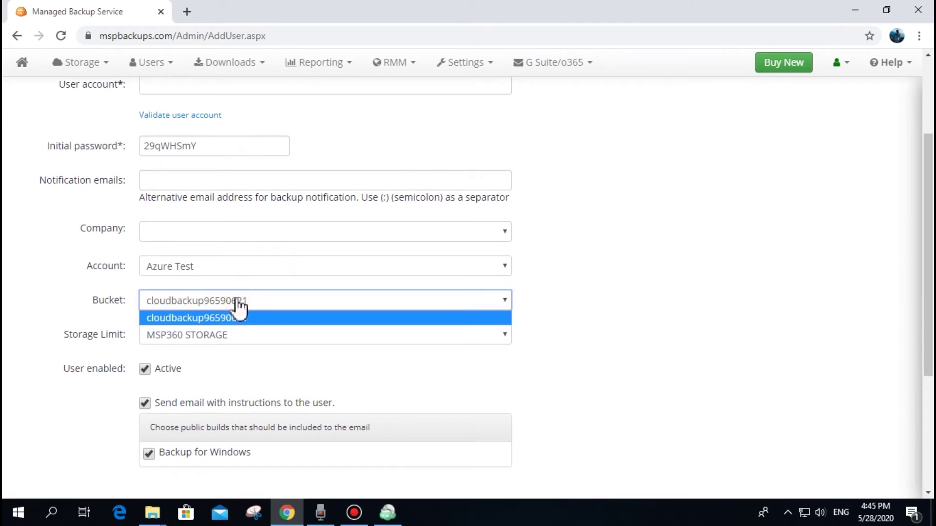
pyautogui.click(237, 301)
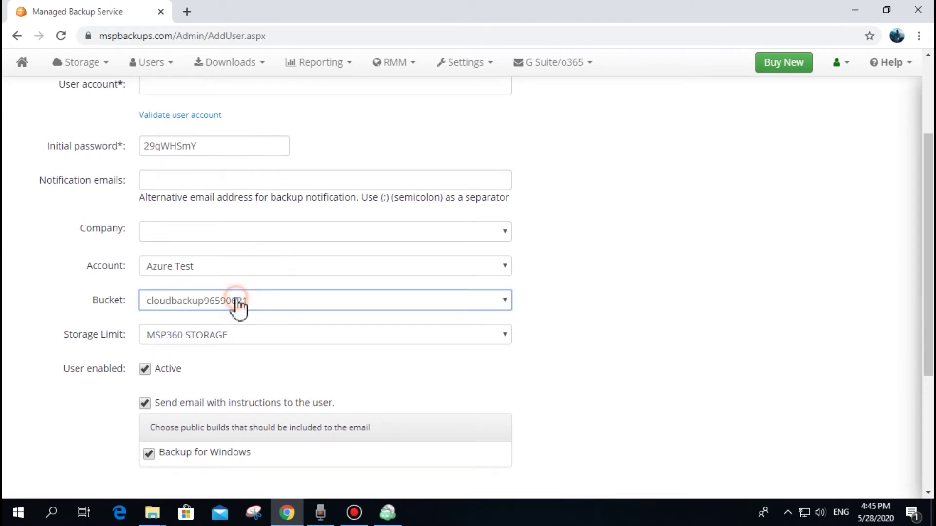
pyautogui.click(265, 335)
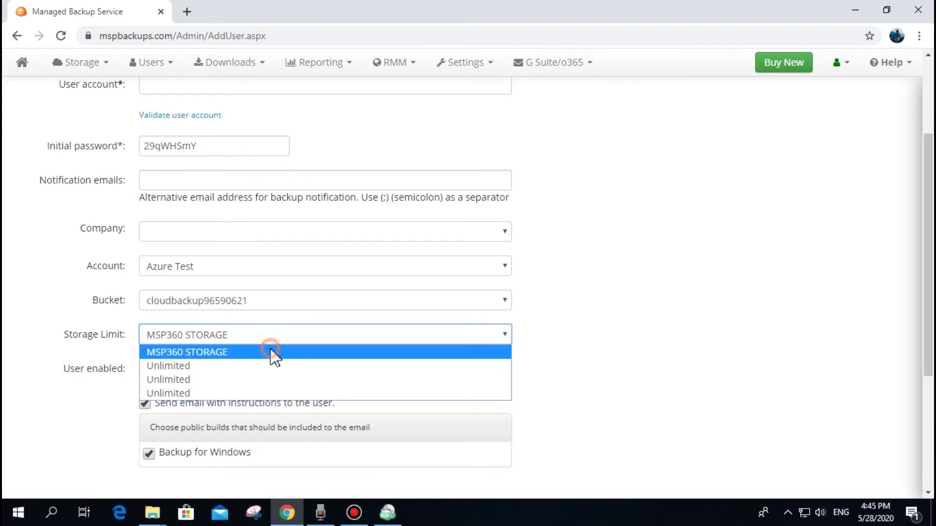
pyautogui.click(272, 354)
# Try User Pool then Global Pool, toggle the instructions email off and on, then cancel.
pyautogui.scroll(-3, 275, 359)
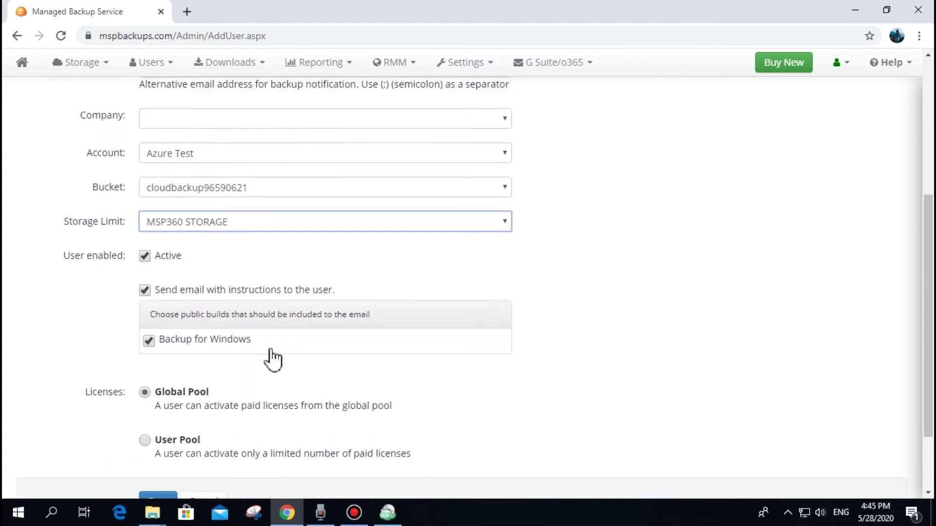
pyautogui.scroll(-1, 274, 359)
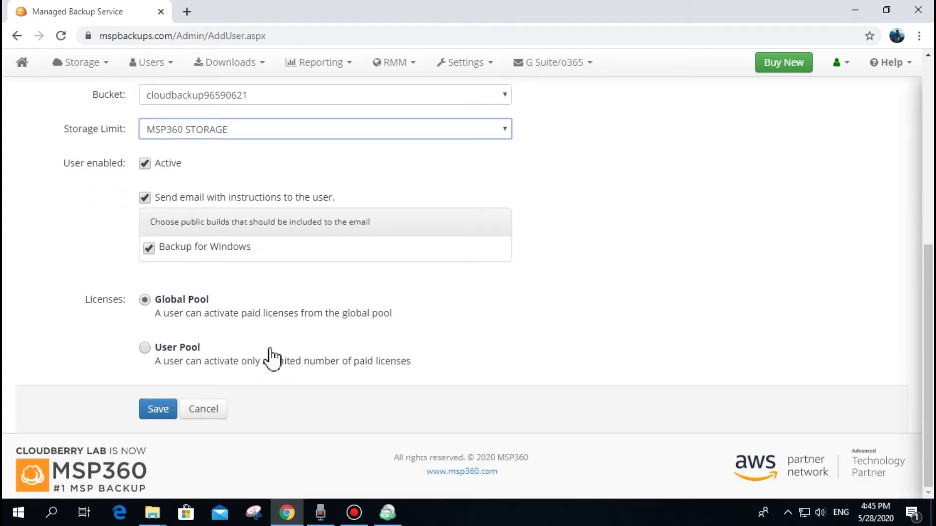
pyautogui.click(144, 348)
pyautogui.scroll(-3, 148, 358)
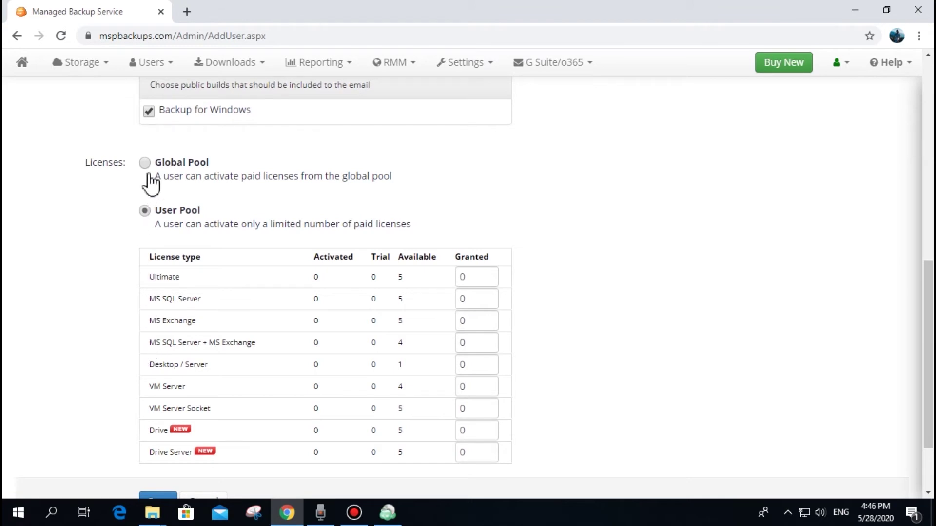
pyautogui.click(145, 163)
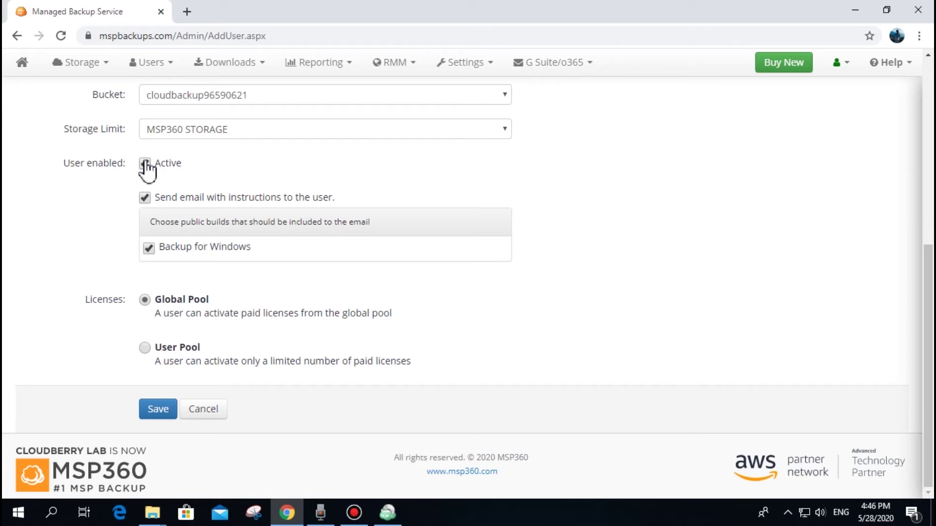
pyautogui.click(145, 198)
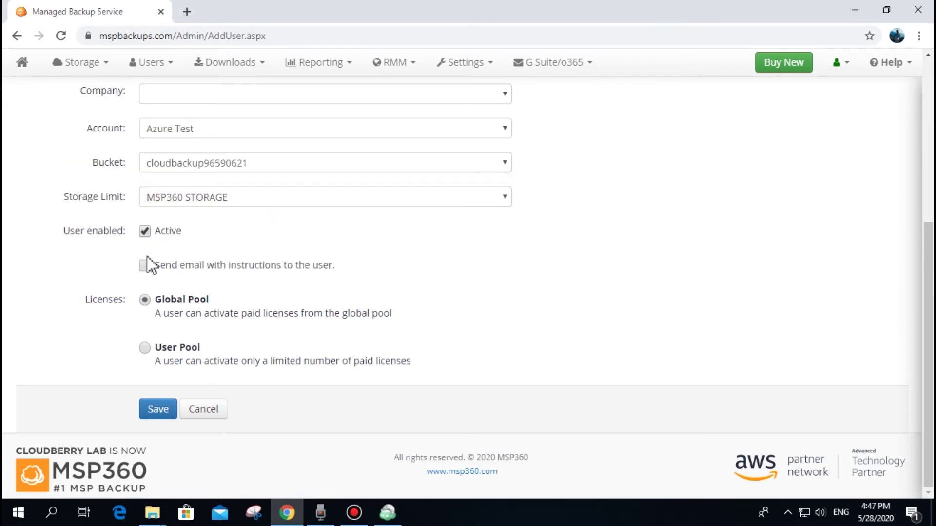
pyautogui.click(145, 268)
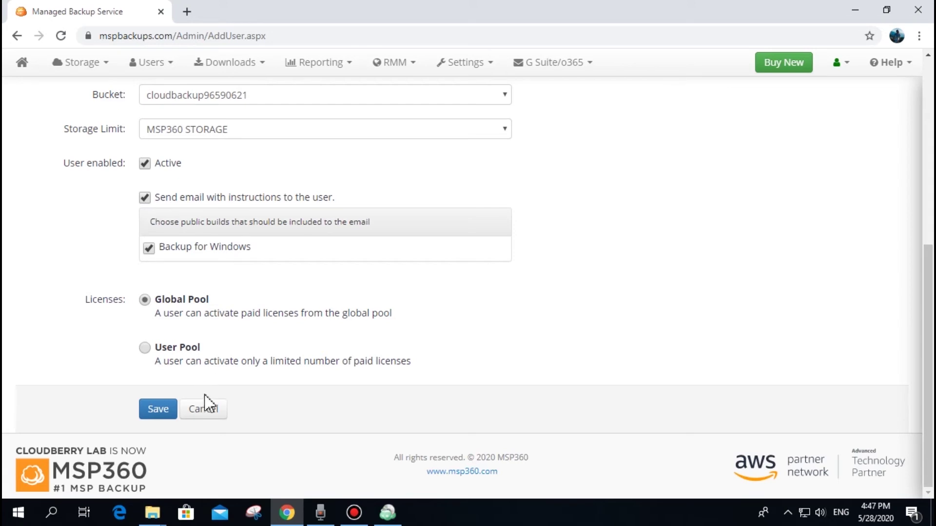
pyautogui.click(211, 409)
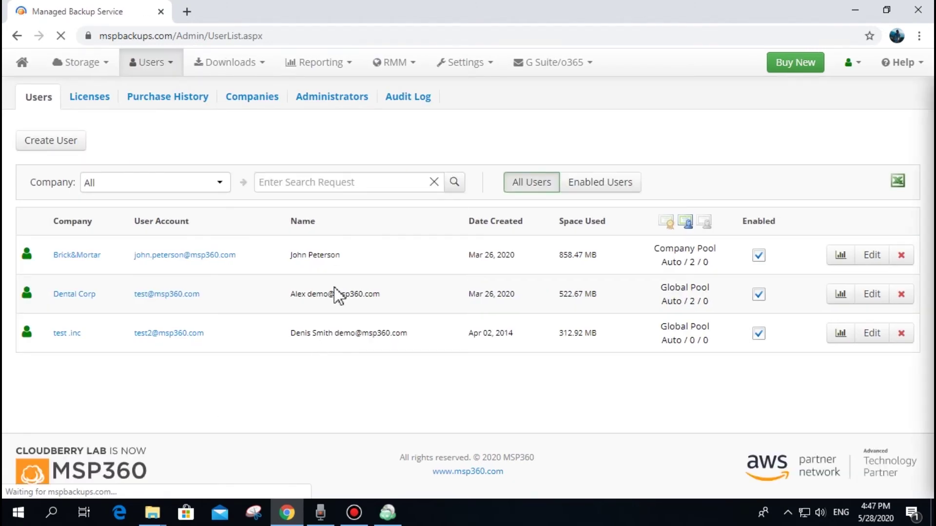
# In Remote Management, open FILESERV02's Edit Account dialog and pick a different user account.
pyautogui.click(409, 65)
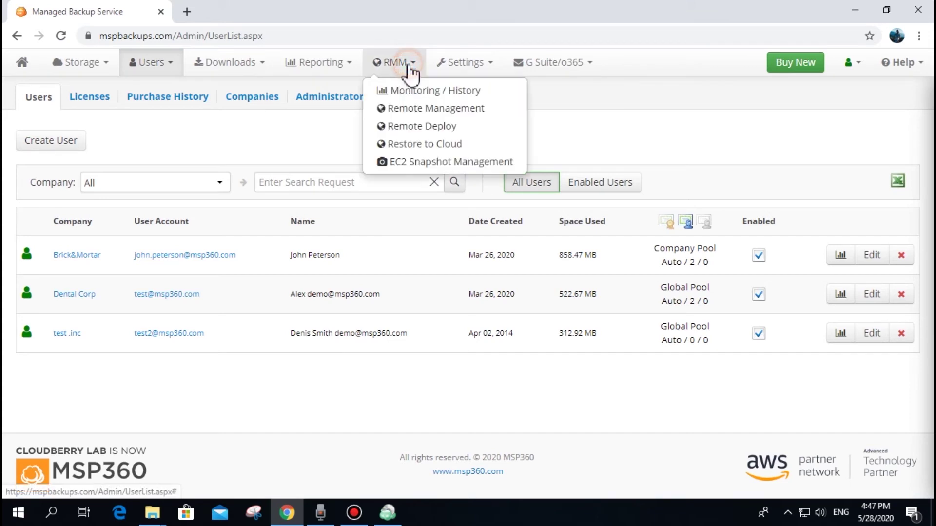
pyautogui.click(415, 110)
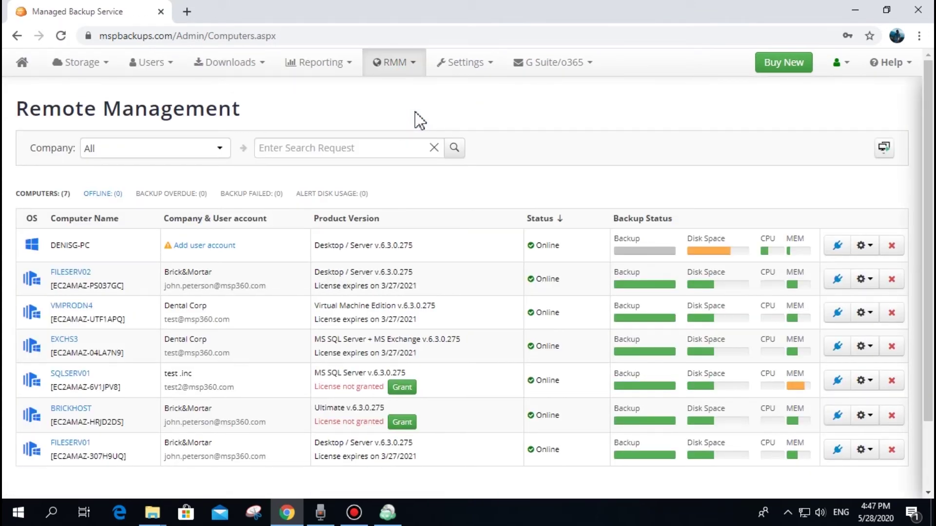
pyautogui.click(865, 281)
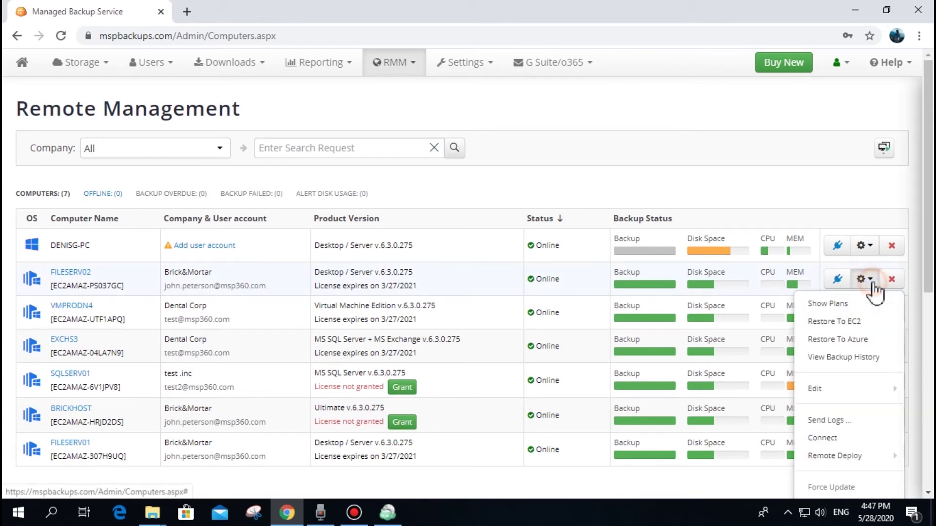
pyautogui.moveTo(856, 391)
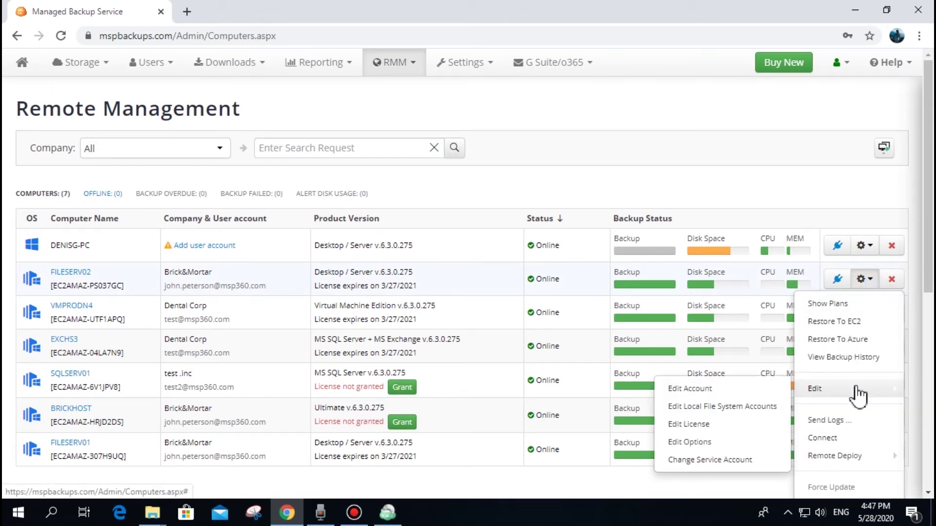
pyautogui.click(743, 387)
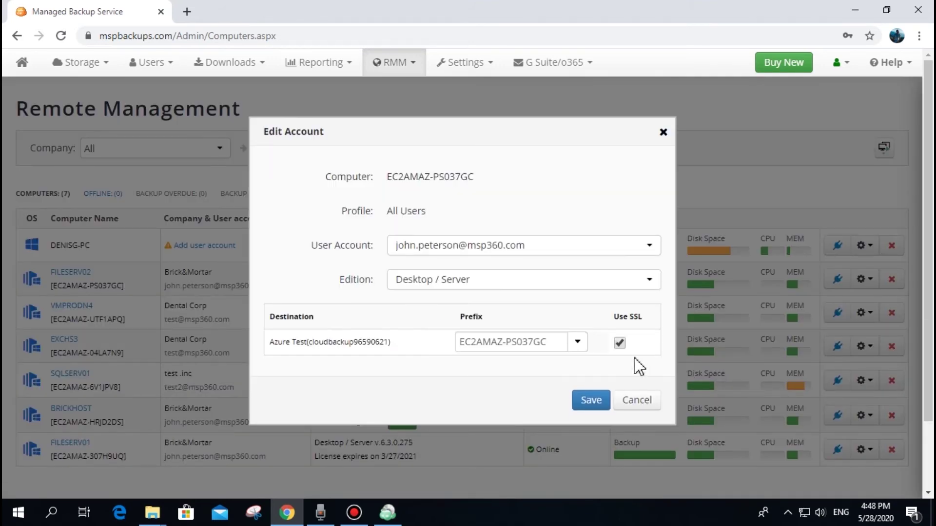
pyautogui.click(500, 249)
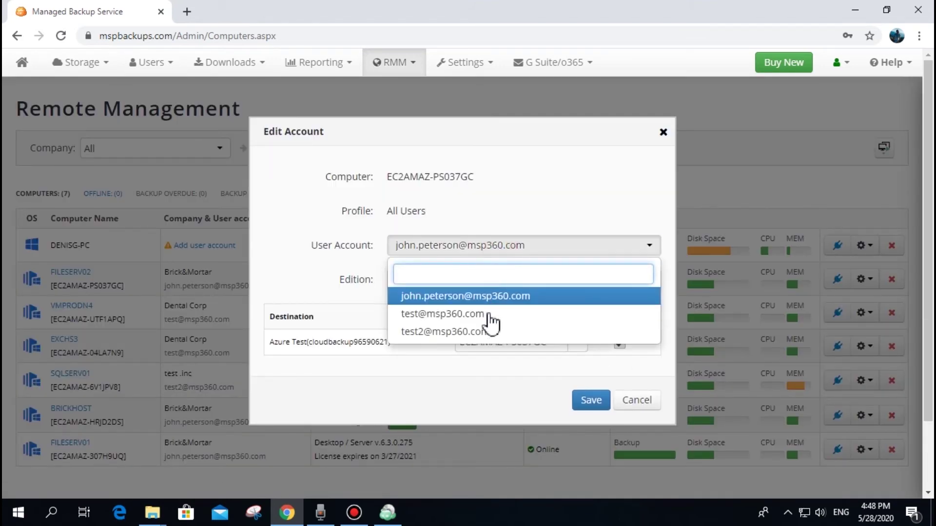
pyautogui.click(489, 314)
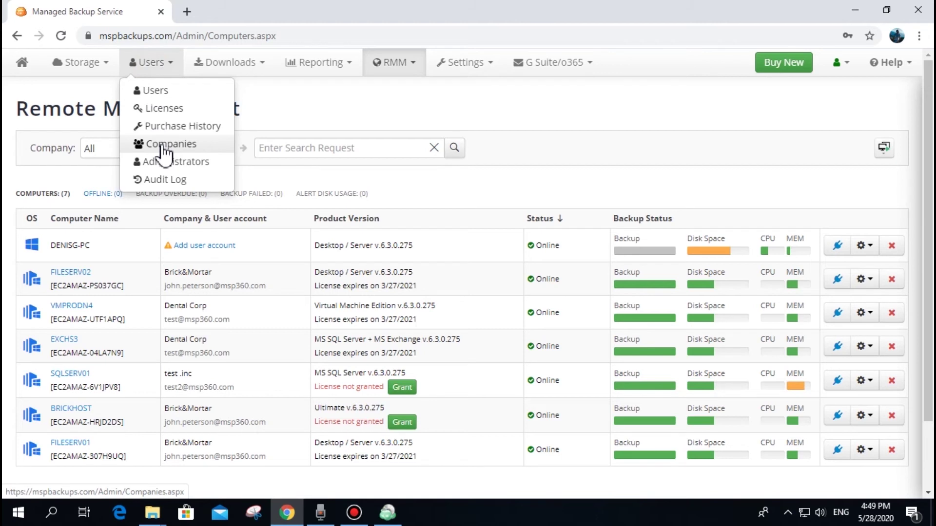
# Open the Companies list and view the Dental Corp company settings.
pyautogui.click(162, 144)
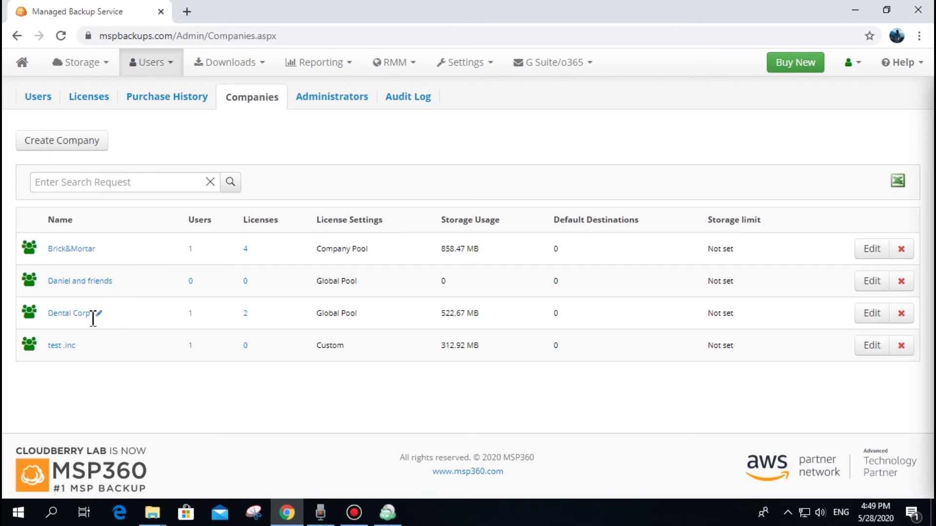
pyautogui.click(76, 316)
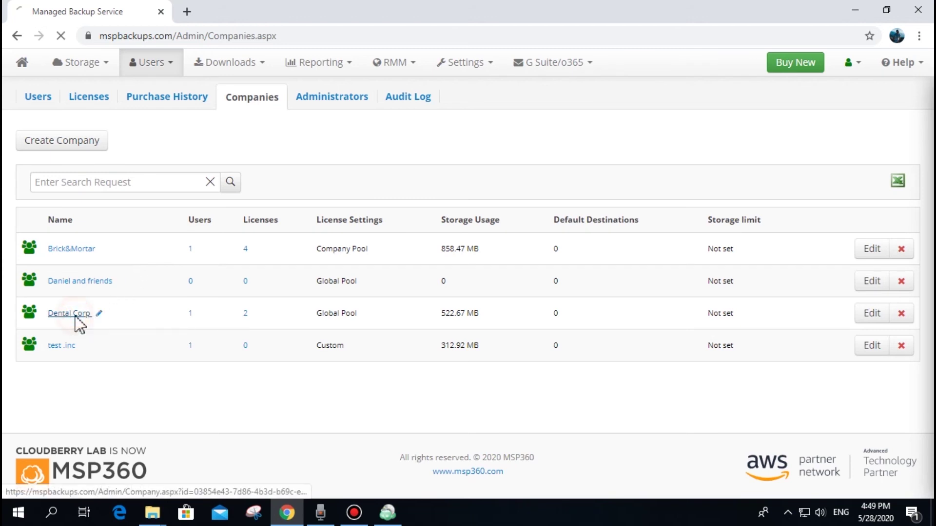